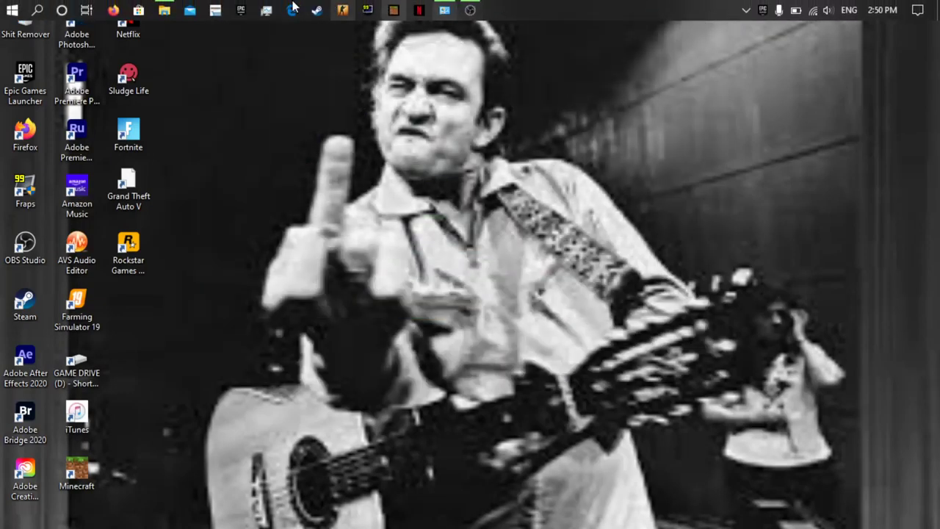
- Play the original and reversed ReviewTechUSA intro clips from Documents in Groove Music
left_click(165, 10)
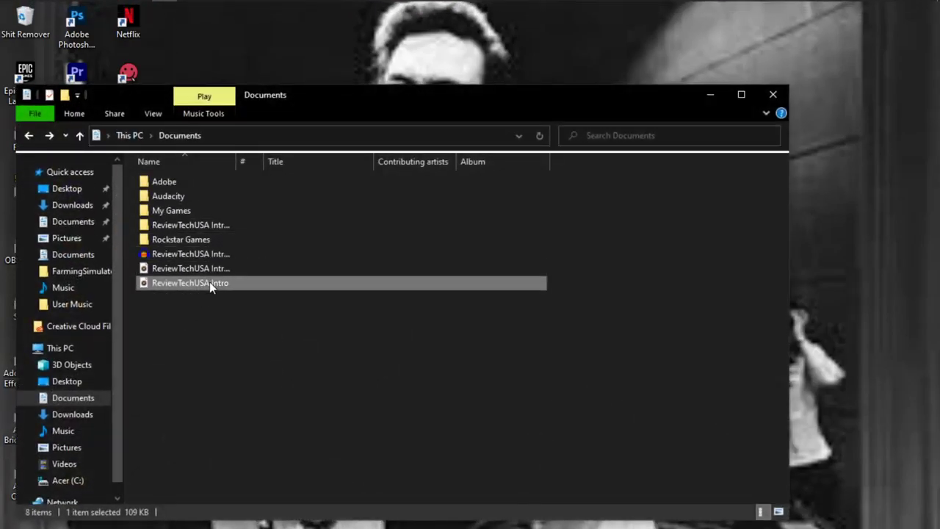
double_click(209, 282)
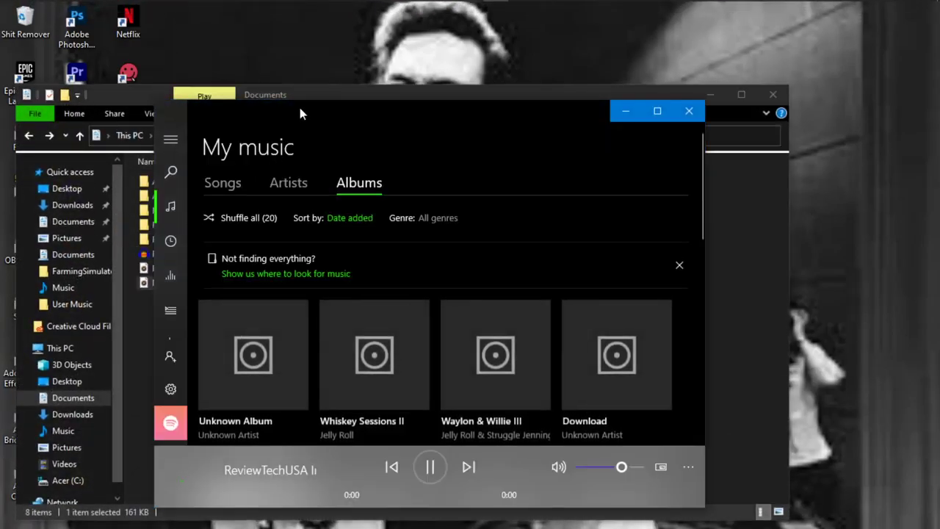
left_click_drag(299, 104, 426, 92)
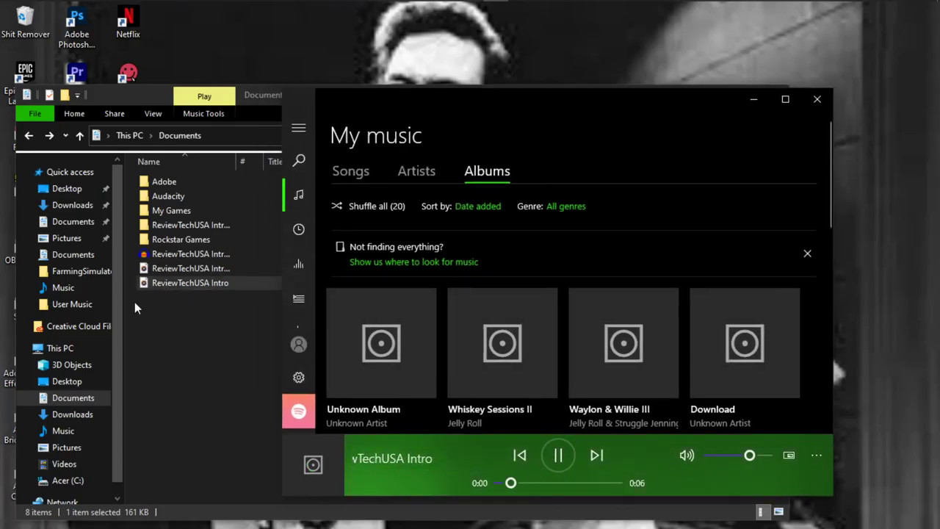
double_click(188, 268)
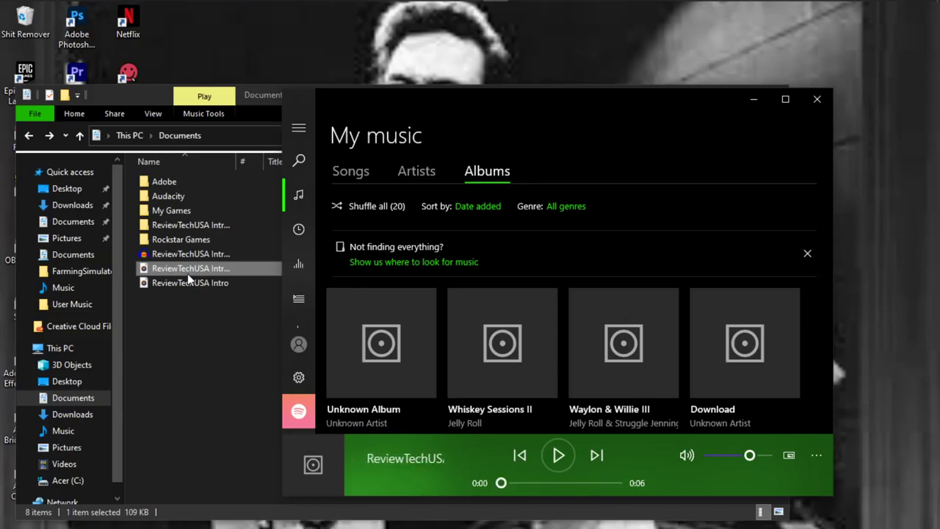
mouse_move(455, 14)
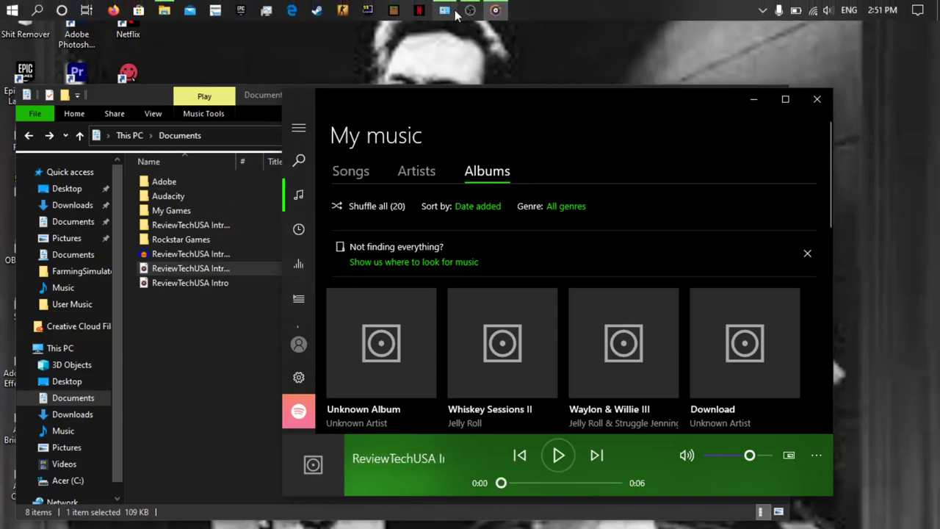
left_click(446, 10)
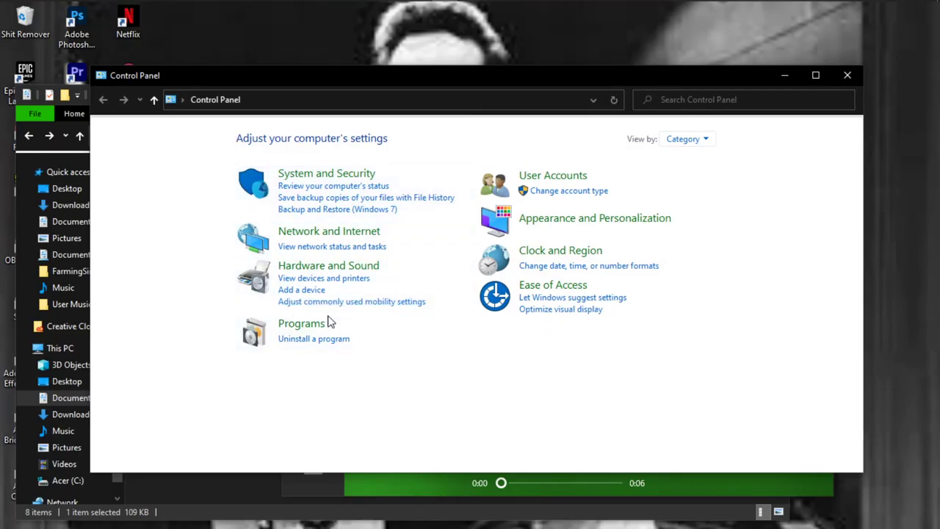
left_click(328, 265)
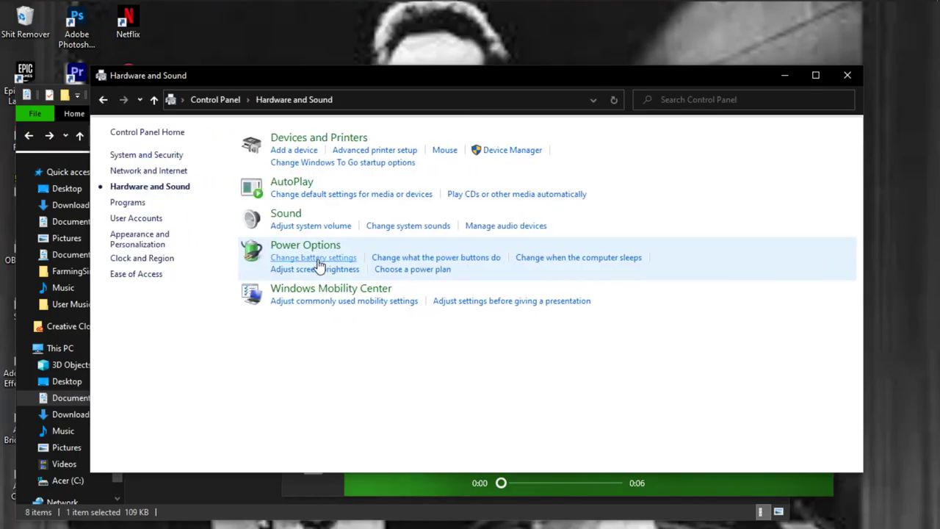
left_click(407, 232)
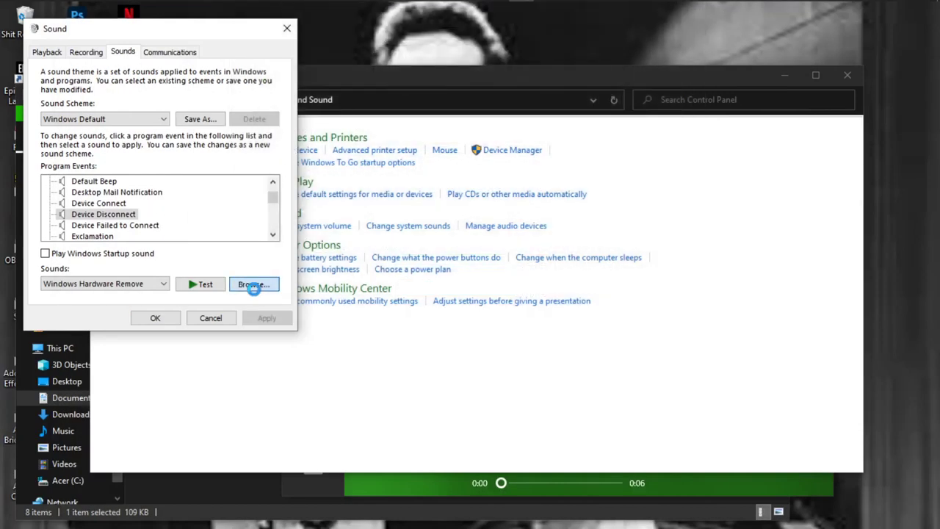
left_click(255, 285)
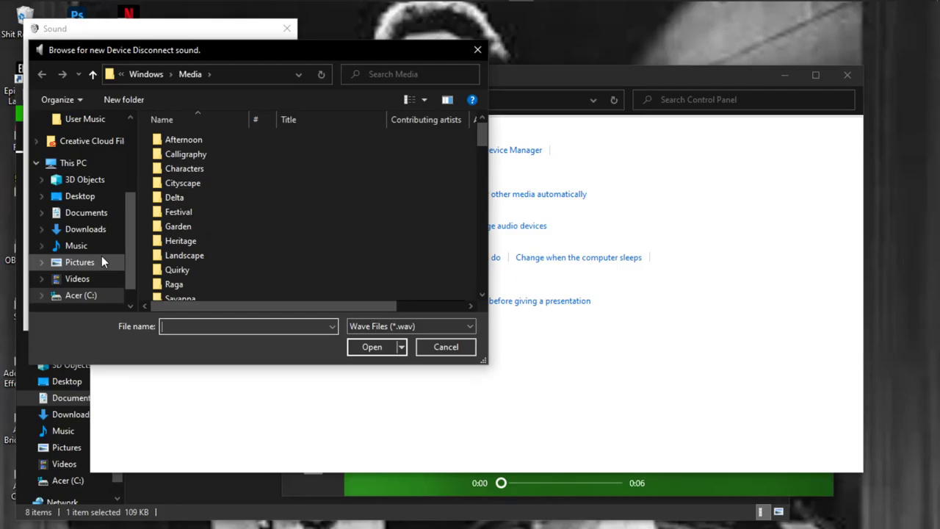
left_click(86, 212)
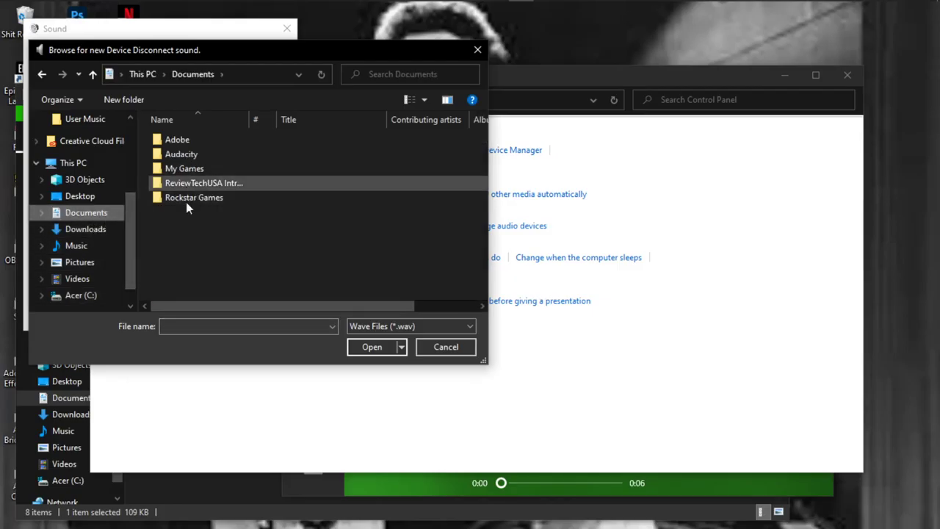
left_click(427, 326)
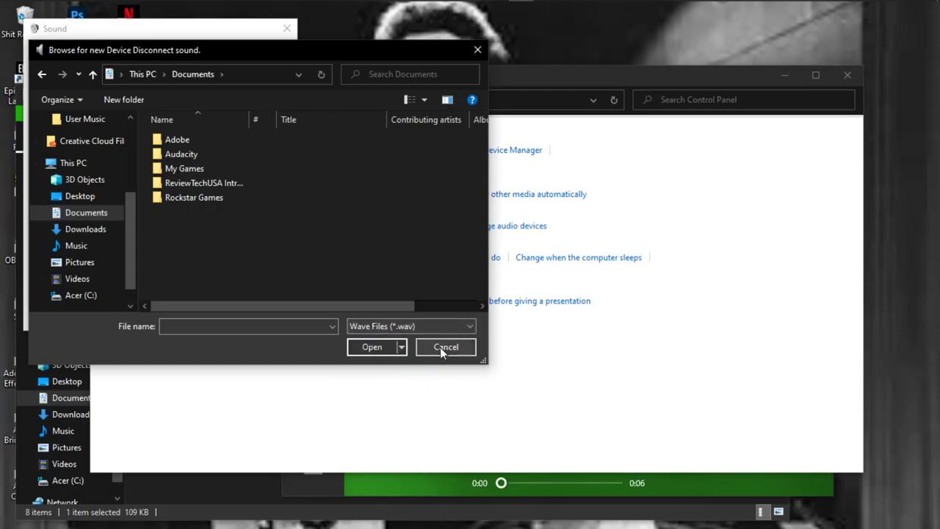
left_click(446, 347)
left_click(211, 318)
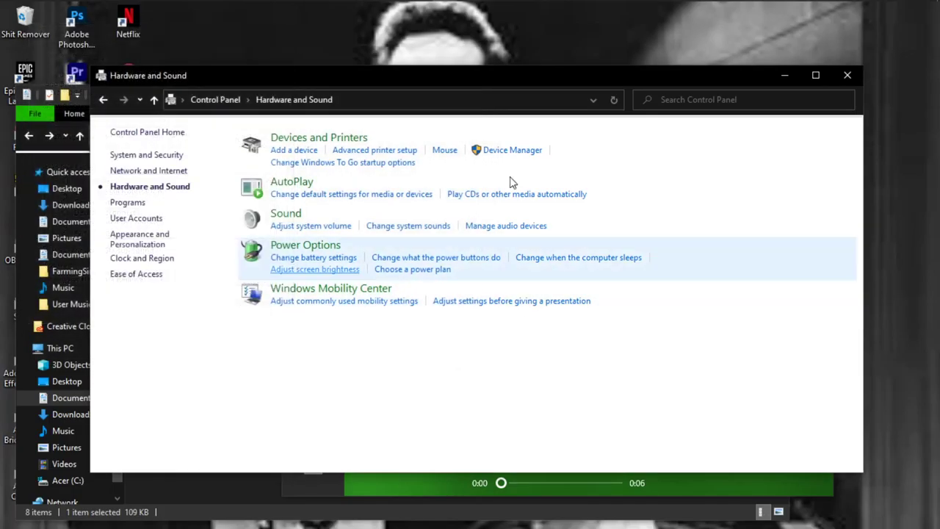
left_click(784, 75)
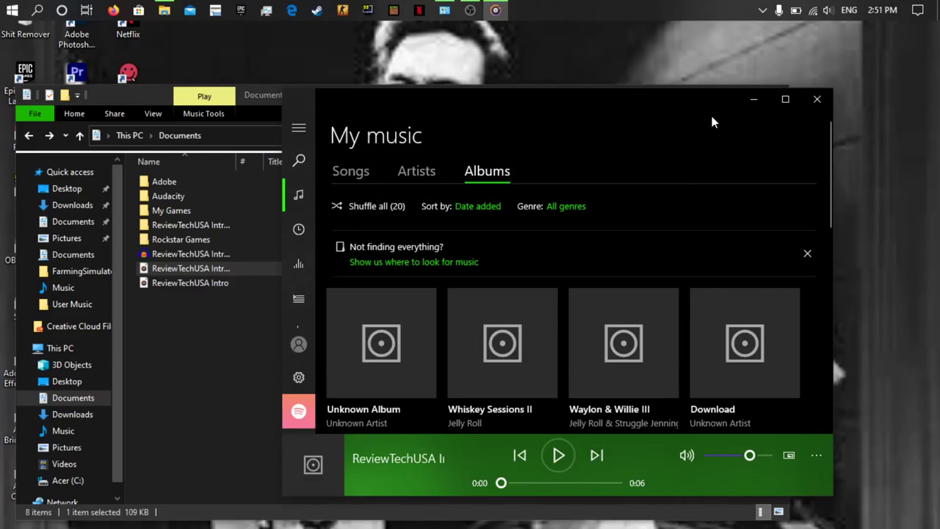
- Minimize Groove Music and File Explorer, then start a Windows search for Audacity
left_click(754, 100)
left_click(712, 95)
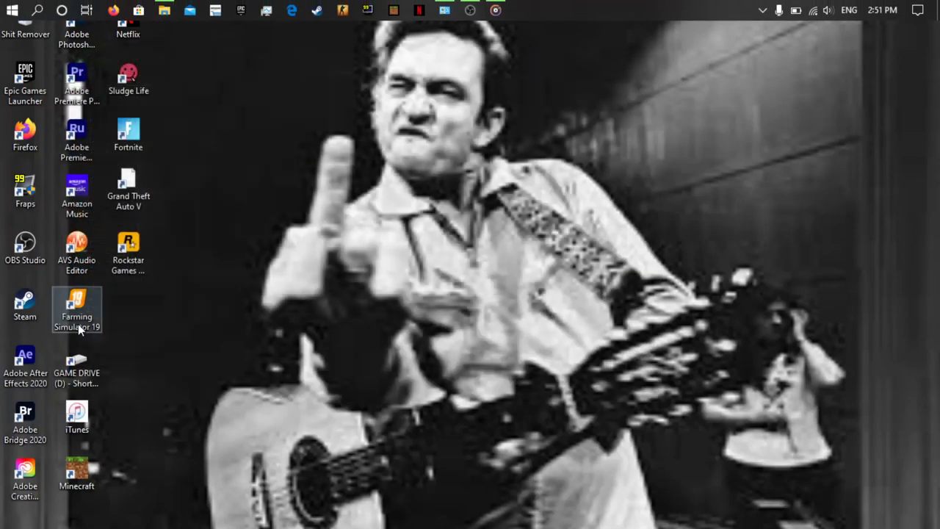
left_click(37, 10)
type("au")
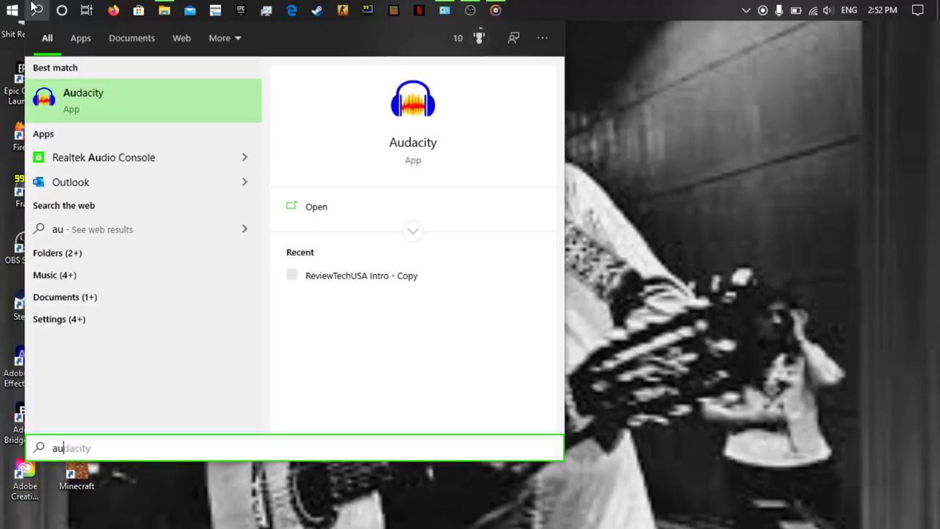
- Launch Audacity and load the ReviewTechUSA Intro Reverse clip into it
left_click(163, 101)
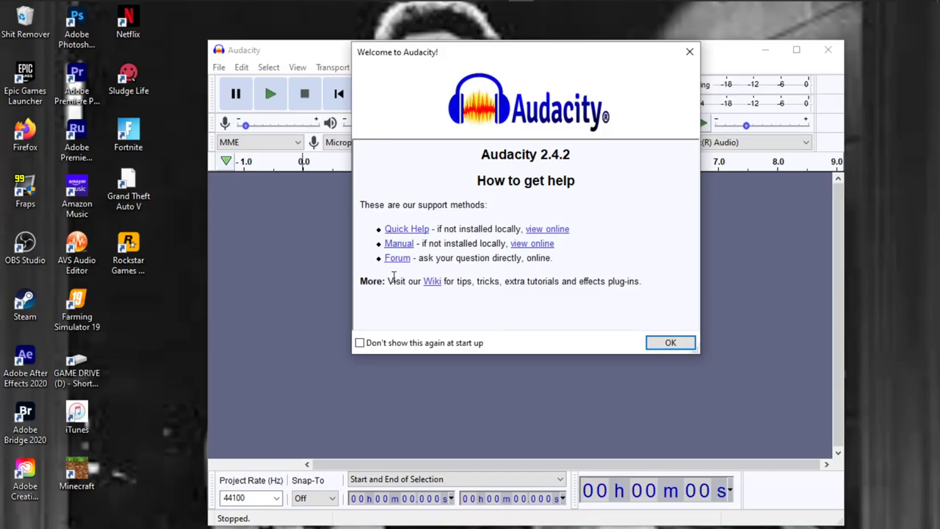
left_click(687, 343)
mouse_move(190, 10)
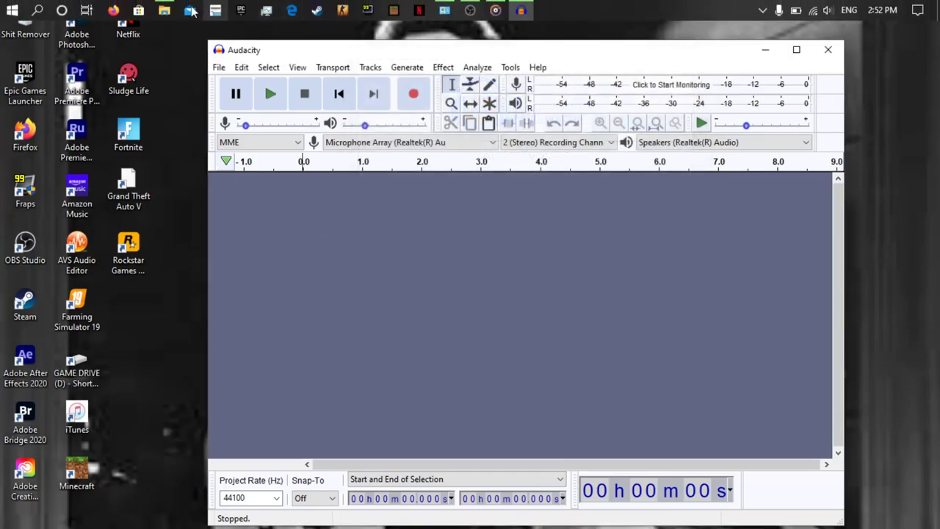
left_click(172, 53)
left_click_drag(302, 268, 806, 306)
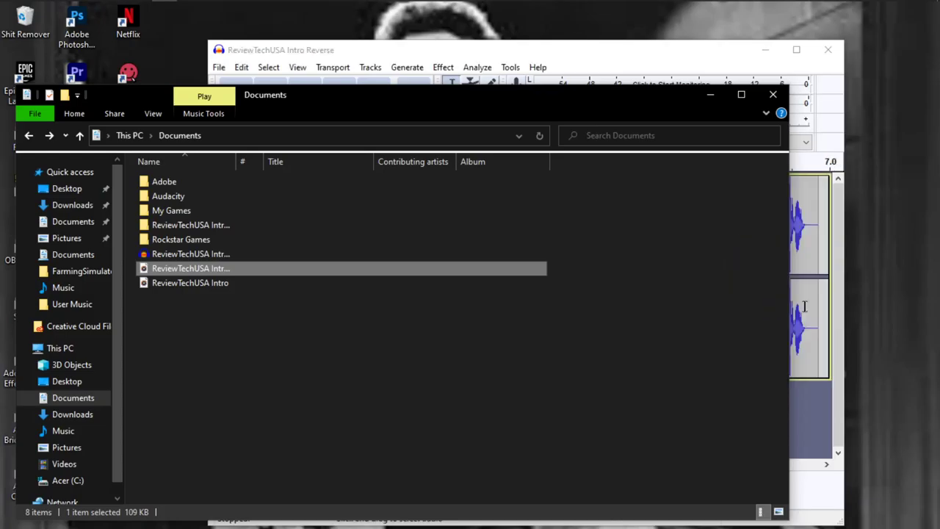
- Move the reversed and original intro files from Documents onto the desktop
left_click_drag(499, 100, 390, 144)
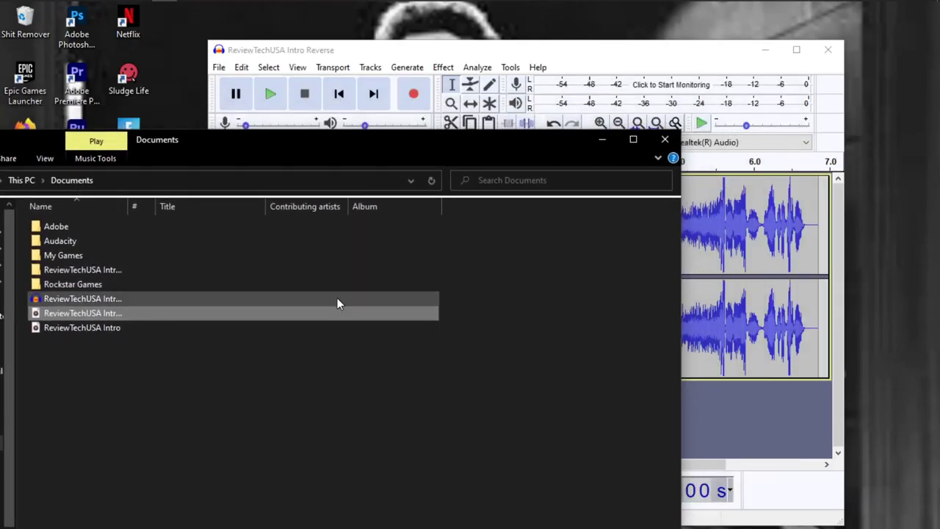
left_click_drag(841, 135, 885, 110)
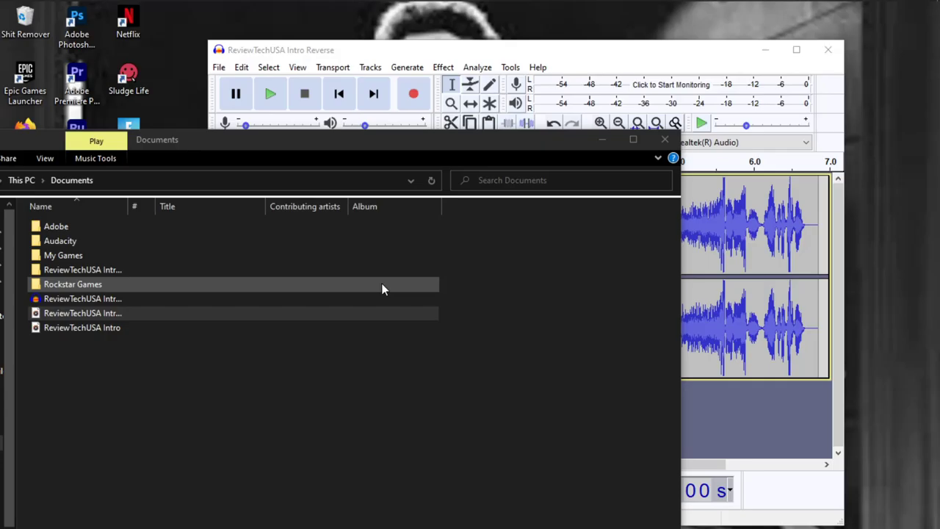
left_click_drag(351, 313, 893, 165)
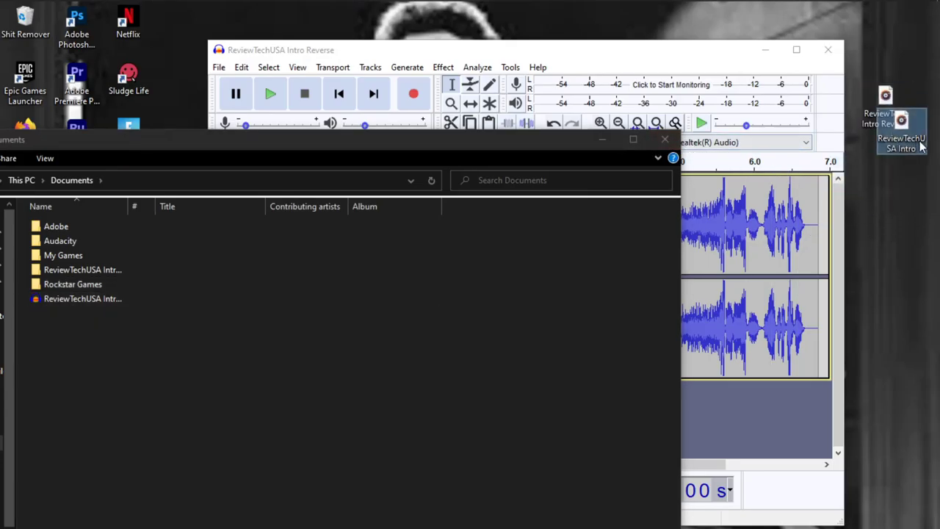
- Export the reversed intro clip as a WAV file, accepting the default metadata
left_click(604, 140)
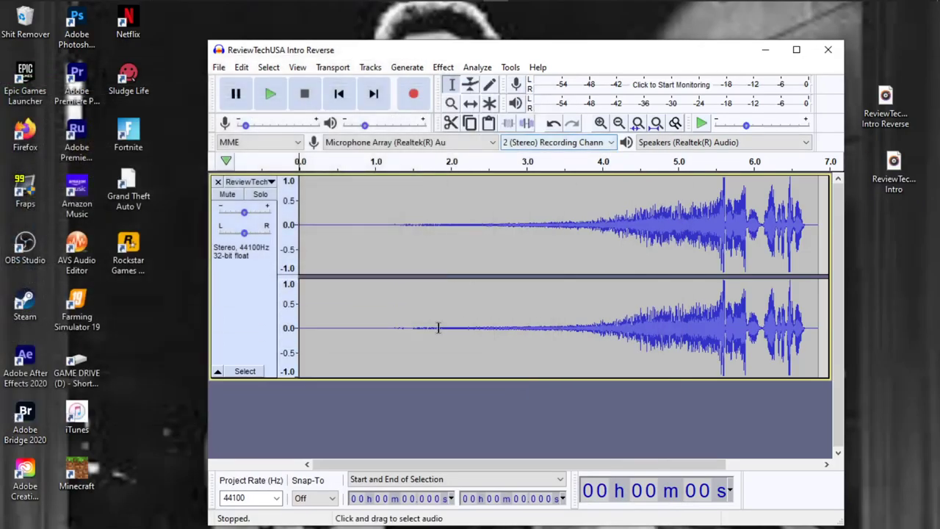
left_click(219, 67)
mouse_move(244, 169)
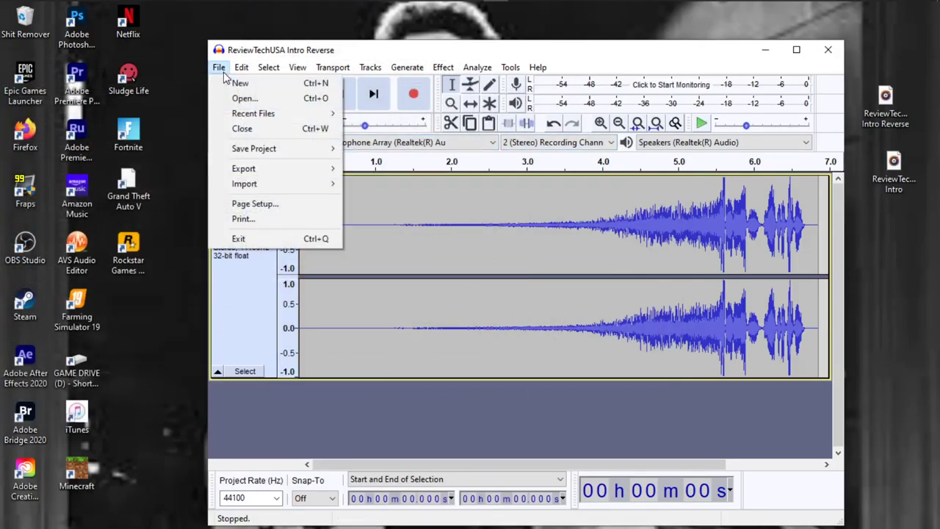
left_click(389, 183)
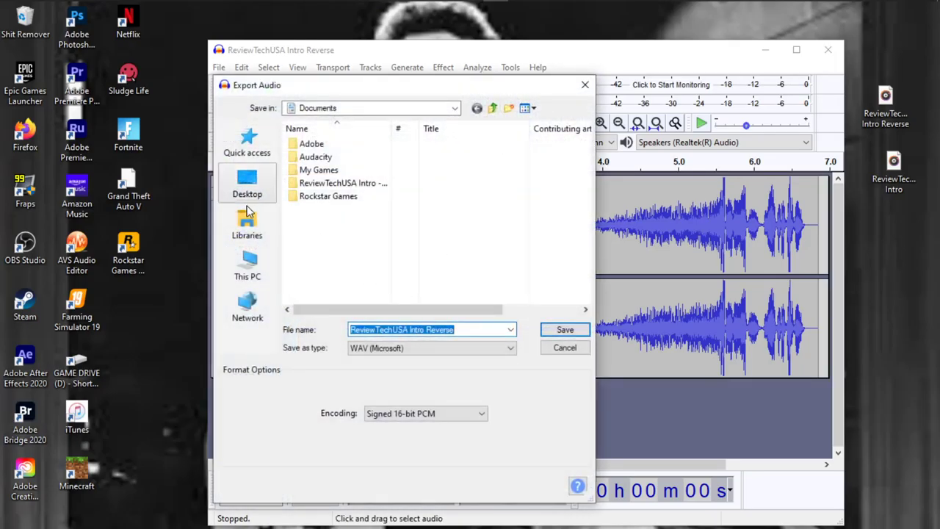
left_click(565, 329)
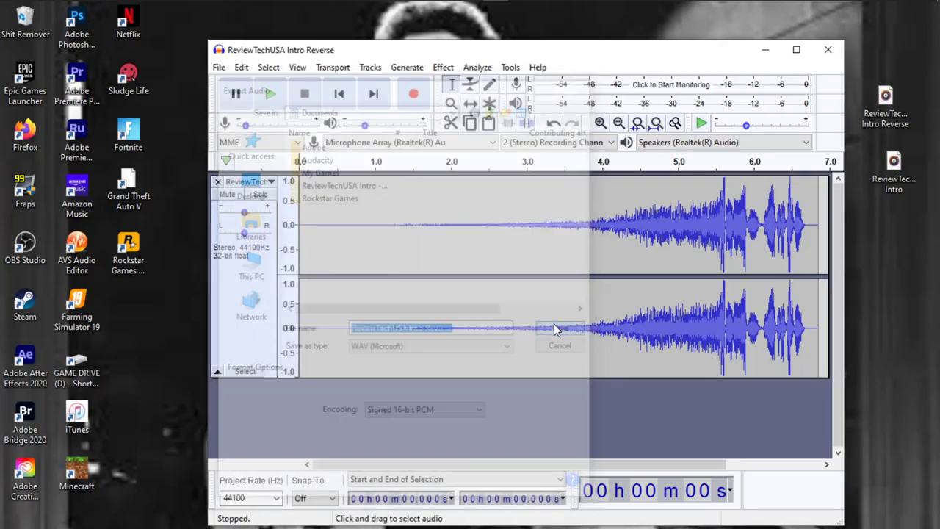
left_click(570, 433)
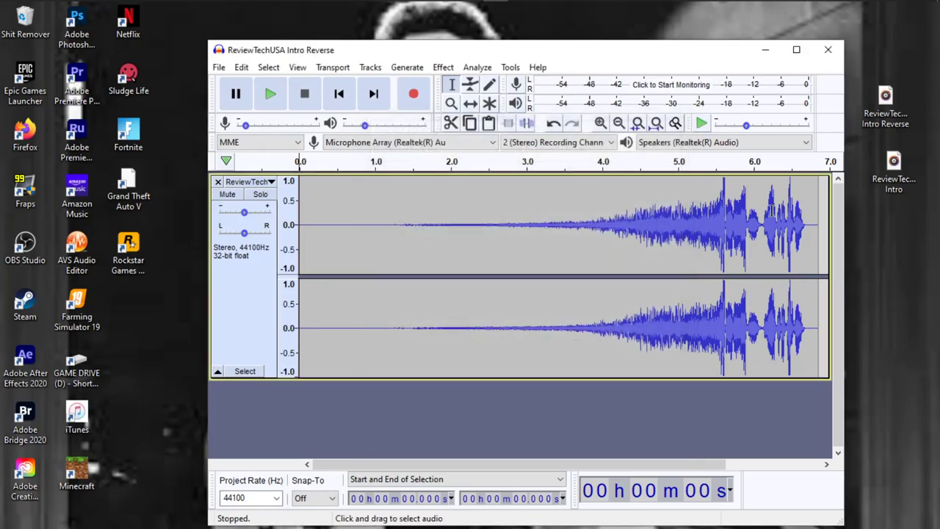
- Add the original intro as a track and delete all of the reversed clip's audio
left_click_drag(835, 217, 742, 272)
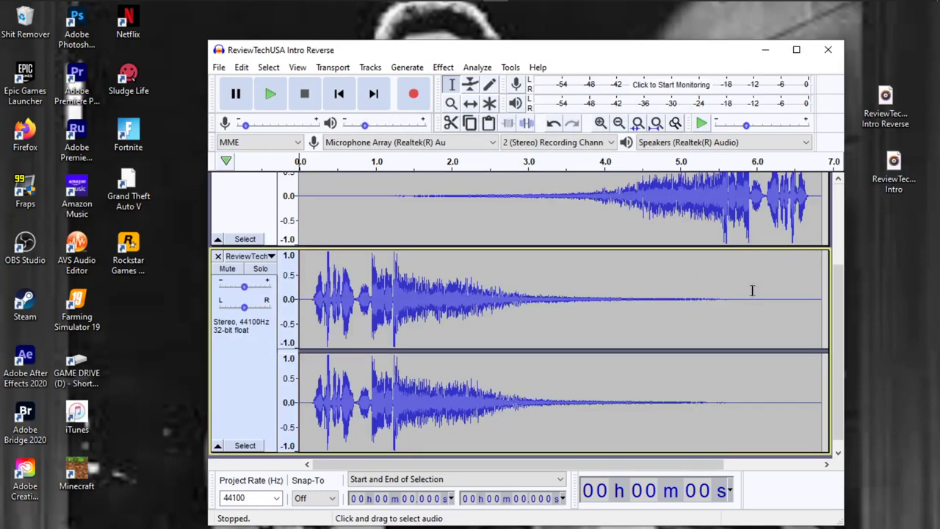
left_click(429, 215)
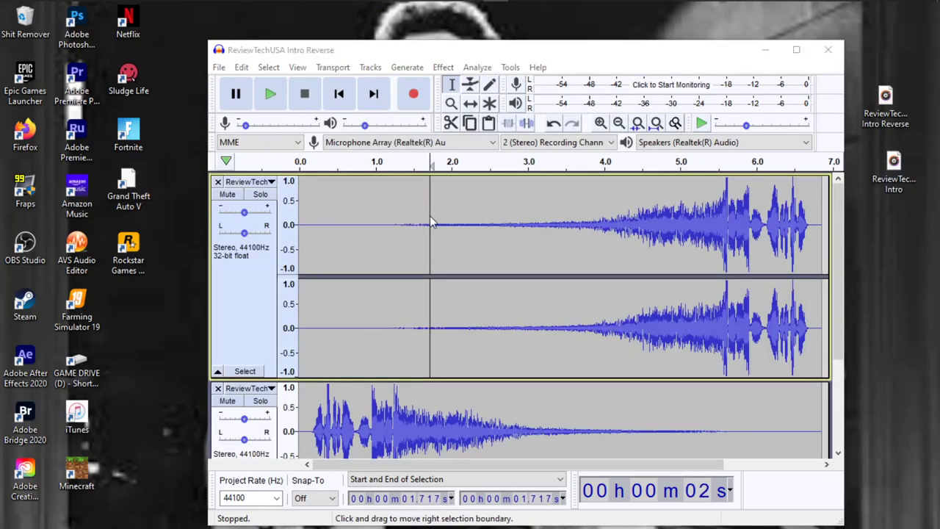
key("Delete")
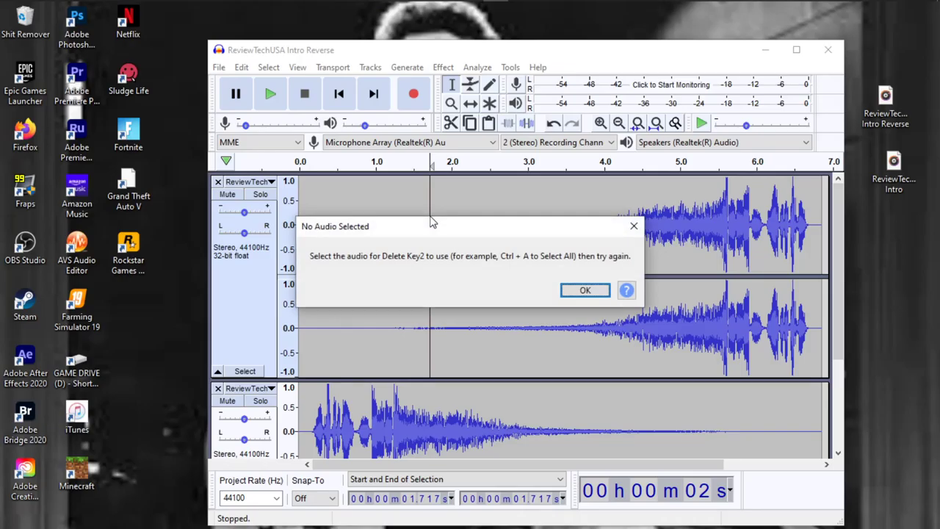
key("Return")
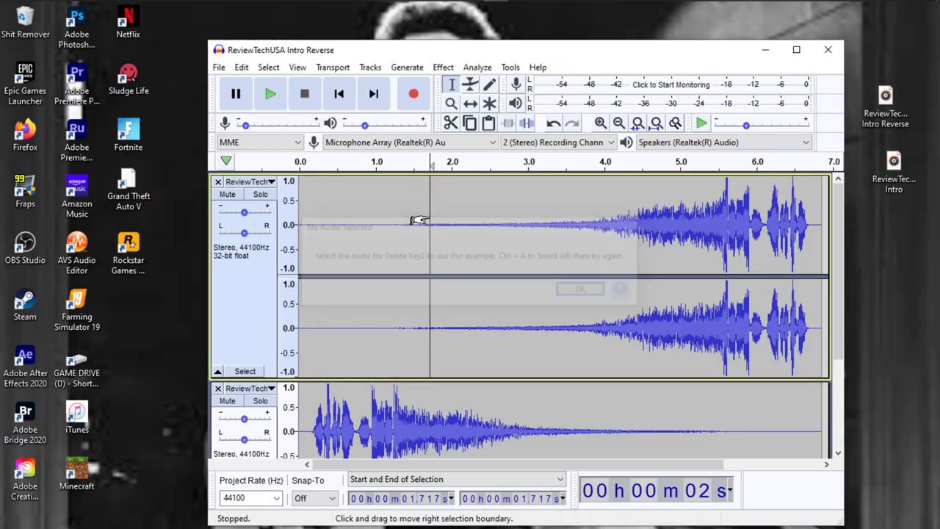
double_click(429, 216)
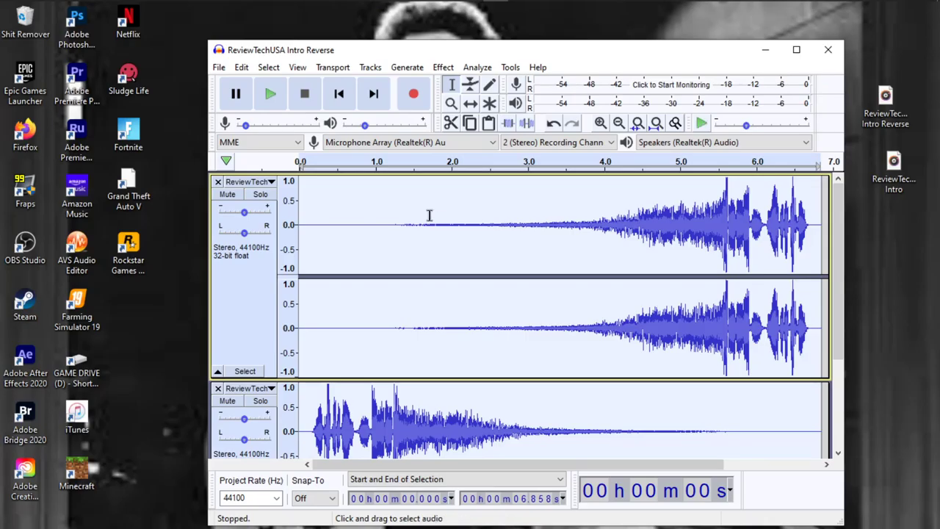
key("Delete")
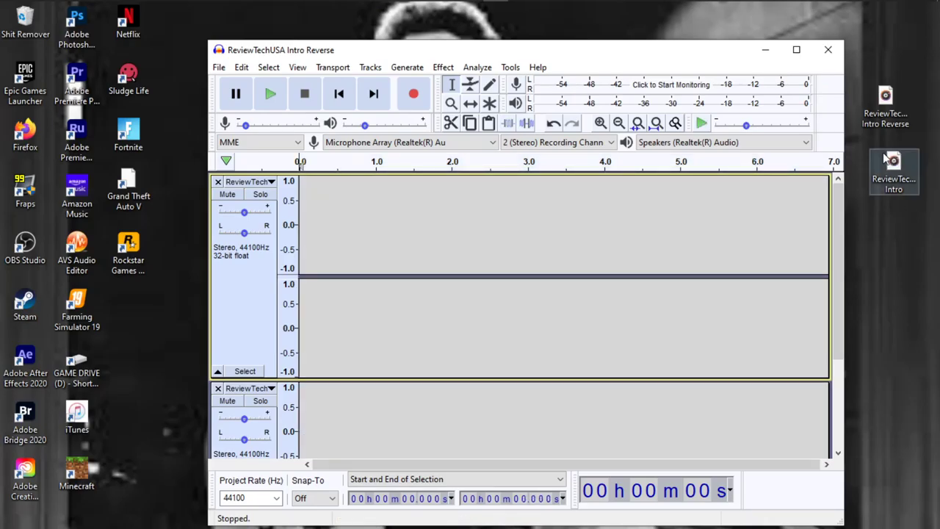
- Import the original intro as a new track, cancel a WAV export, and remove a track
left_click_drag(894, 173, 478, 272)
scroll(396, 339, "down", 1)
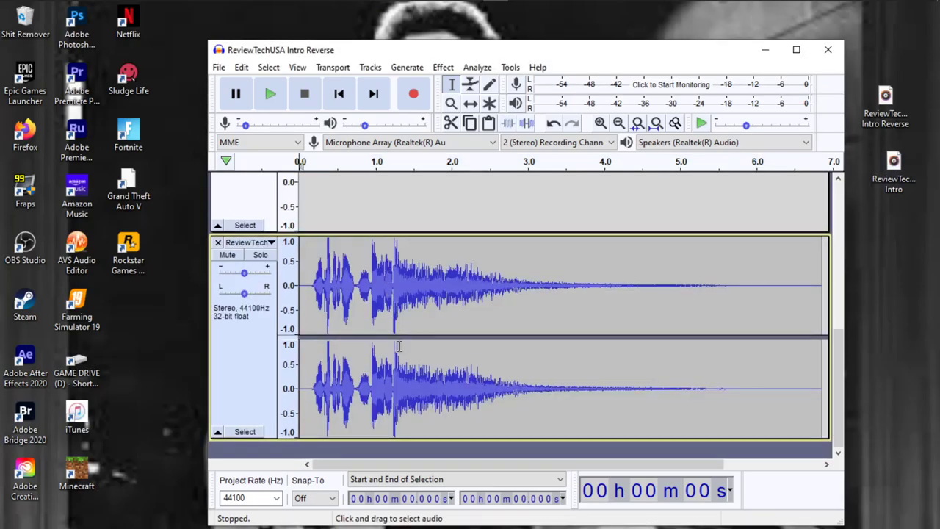
left_click(219, 67)
mouse_move(244, 168)
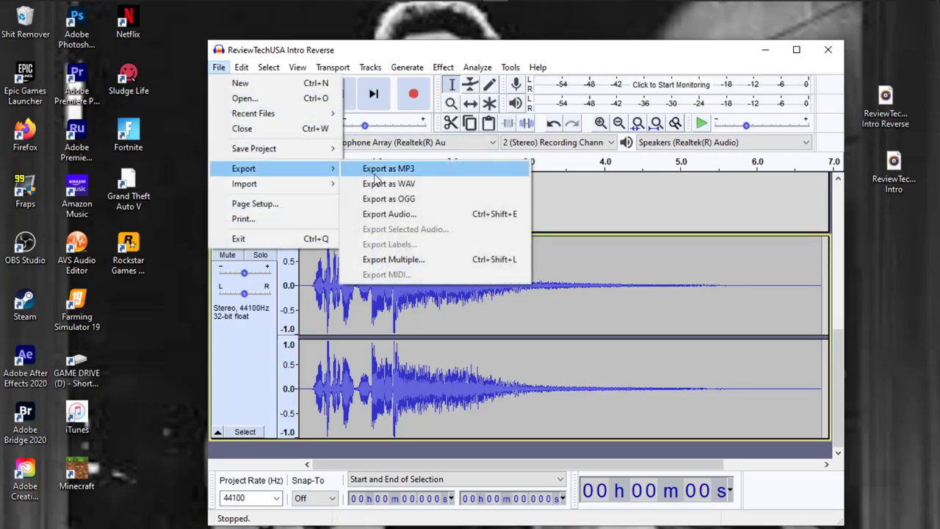
left_click(389, 183)
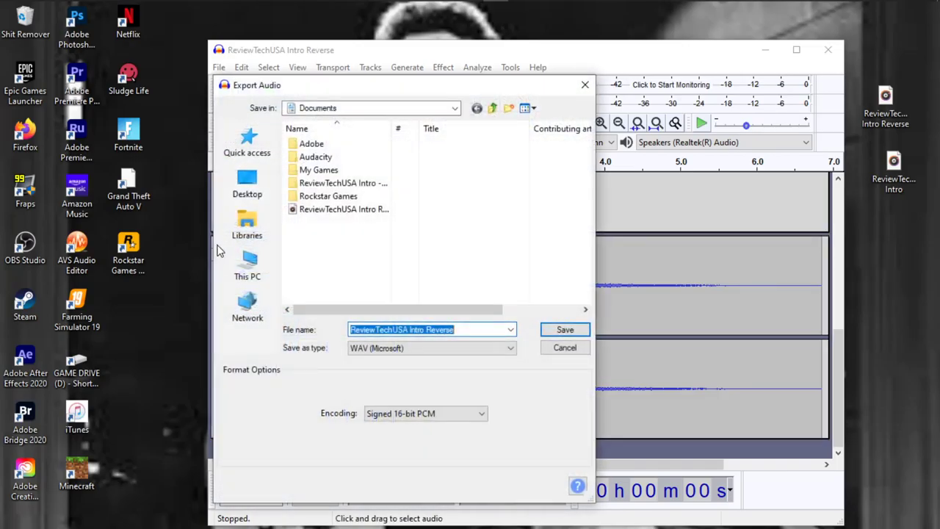
left_click(565, 348)
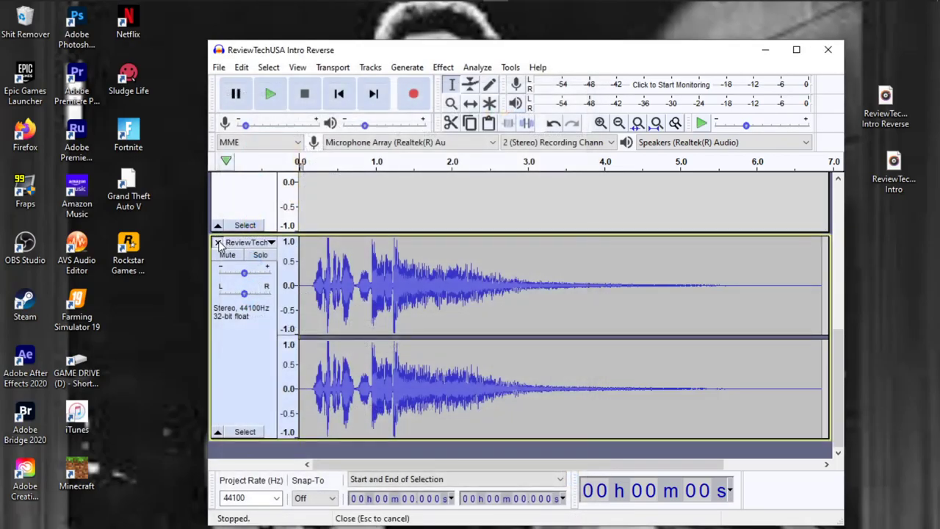
left_click(218, 243)
- Remove all tracks and import the original ReviewTechUSA Intro into the empty project
left_click(218, 245)
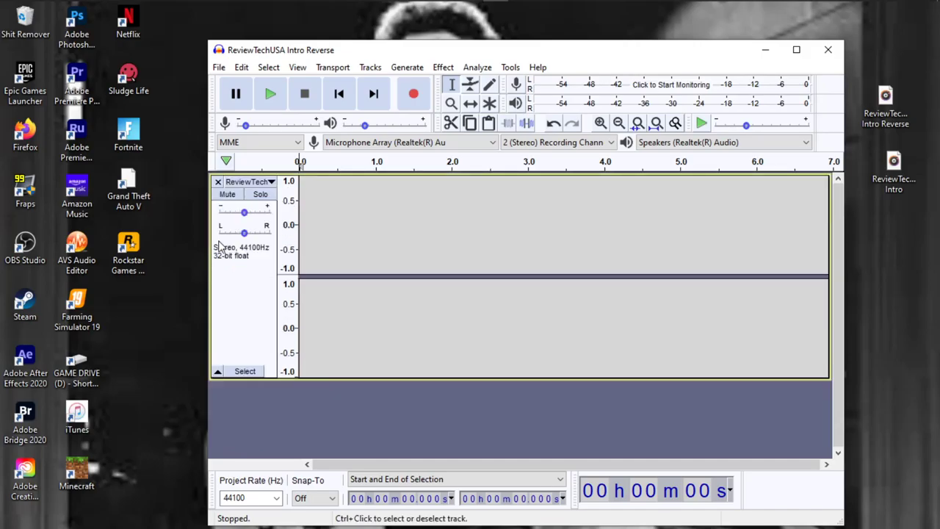
left_click(218, 181)
left_click_drag(895, 171, 737, 256)
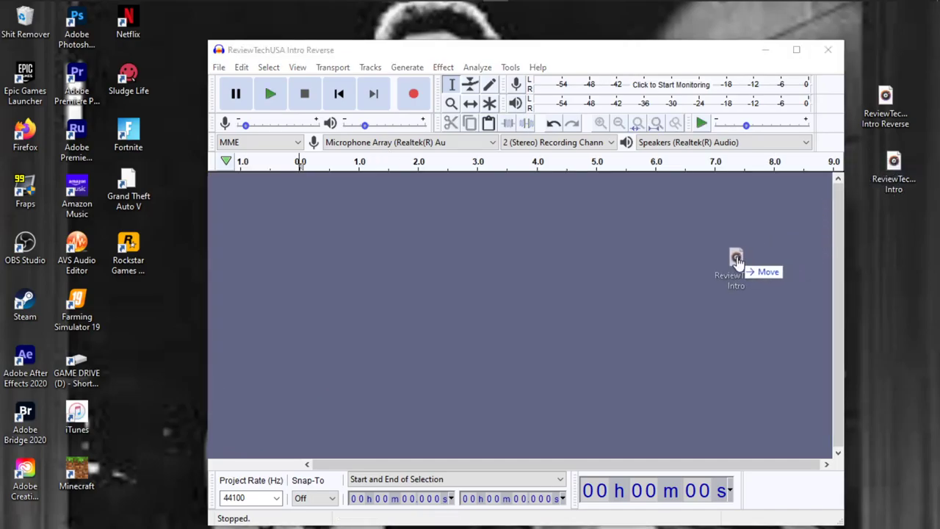
- Export the original intro as WAV into Documents, then close Audacity, choosing to save
left_click(219, 67)
mouse_move(244, 168)
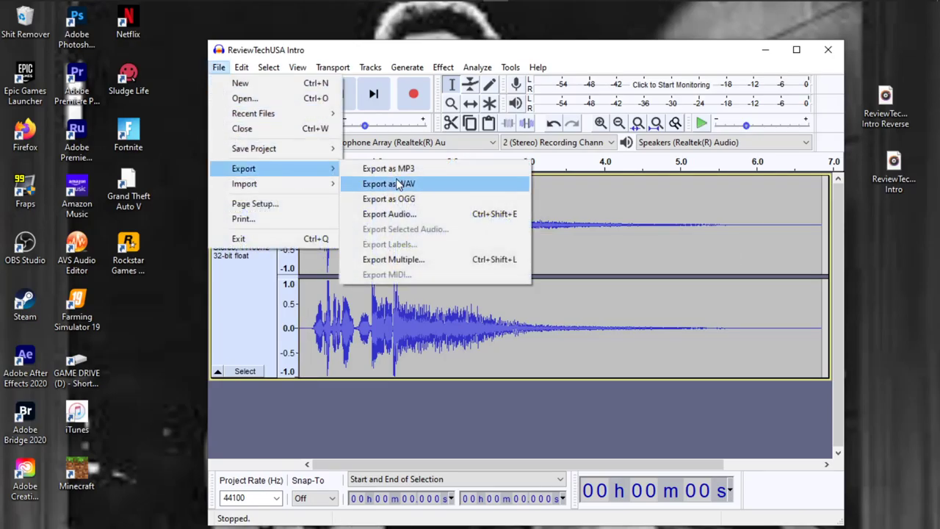
left_click(399, 185)
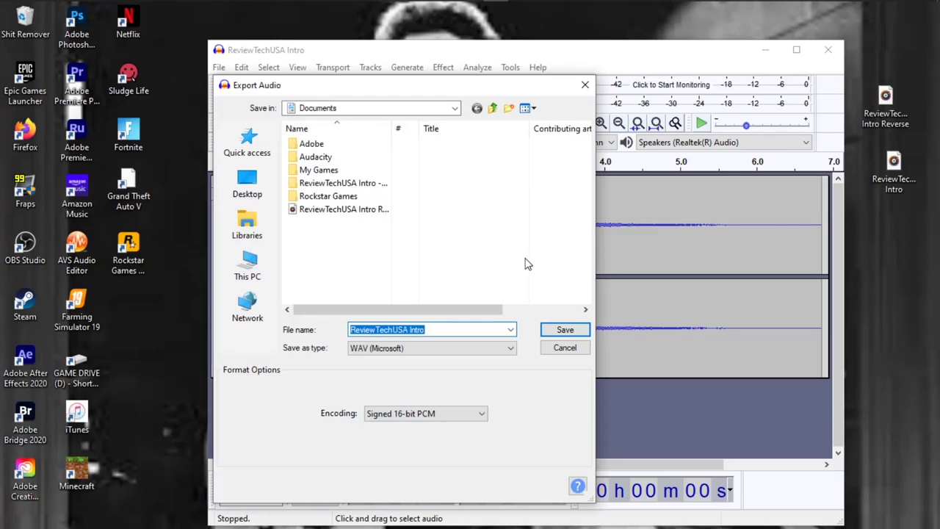
left_click(564, 331)
key("Return")
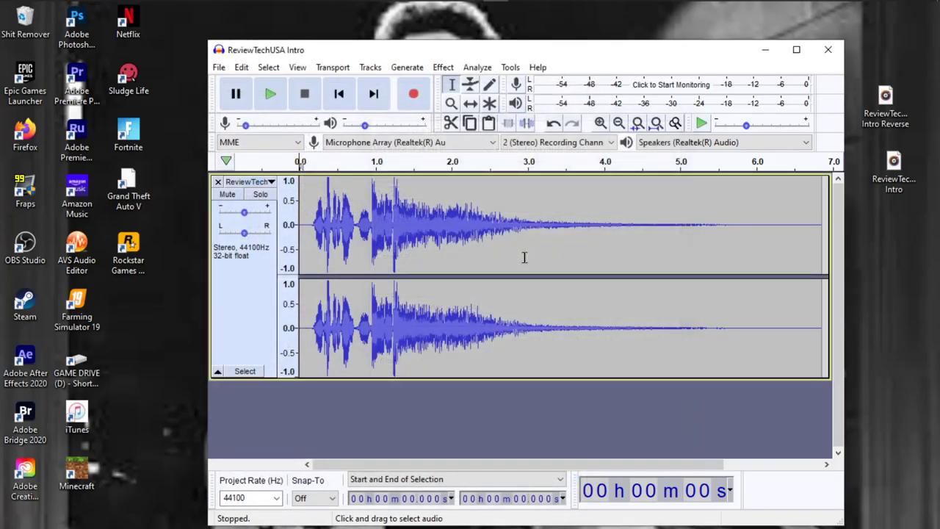
left_click(831, 49)
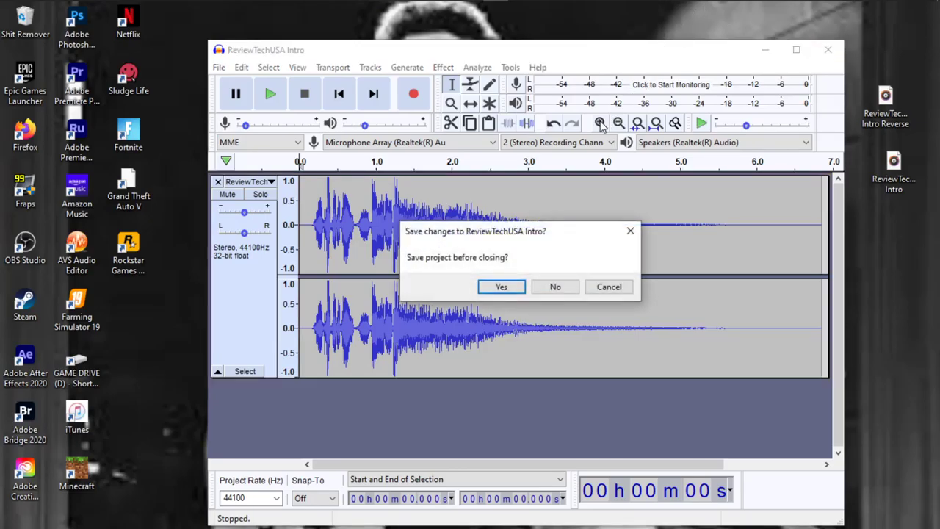
left_click(501, 287)
- Confirm the project save and open the system sounds settings with Device Connect selected
key("Return")
key("Return")
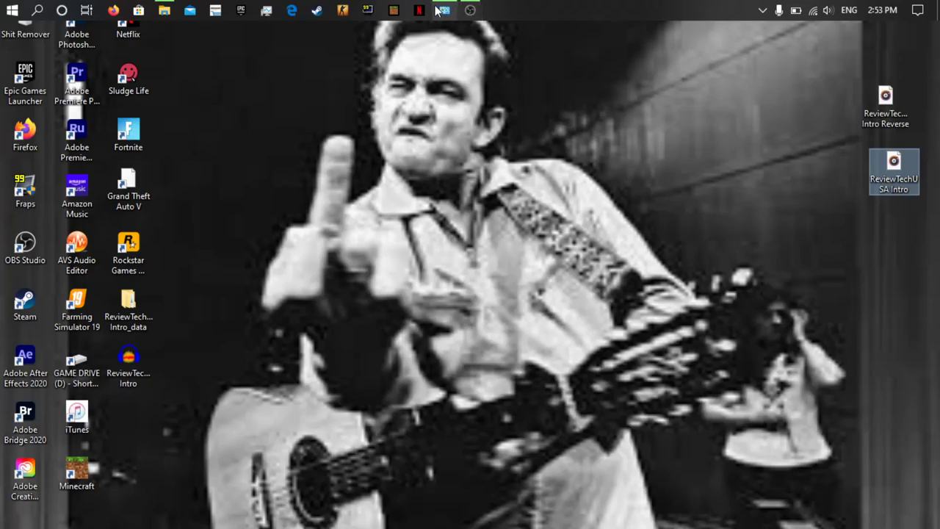
left_click(441, 10)
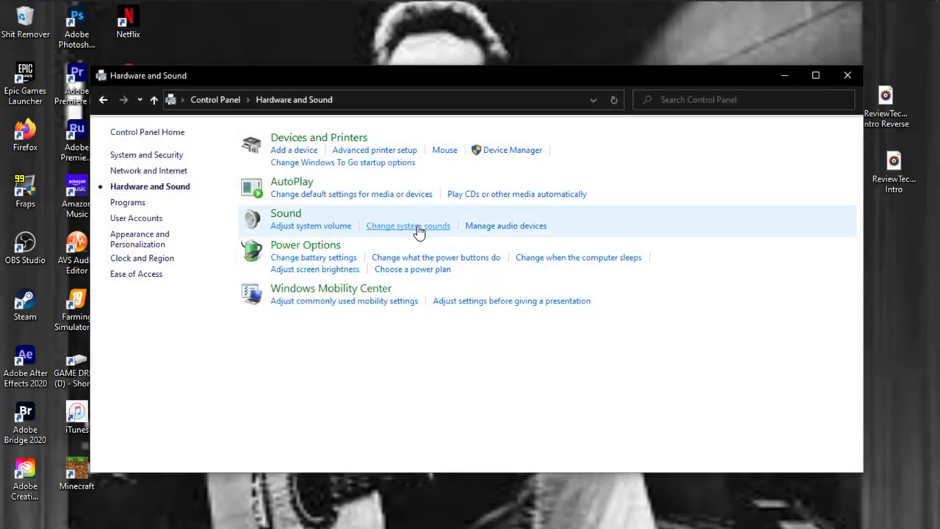
left_click(419, 227)
scroll(265, 297, "down", 5)
scroll(265, 297, "down", 3)
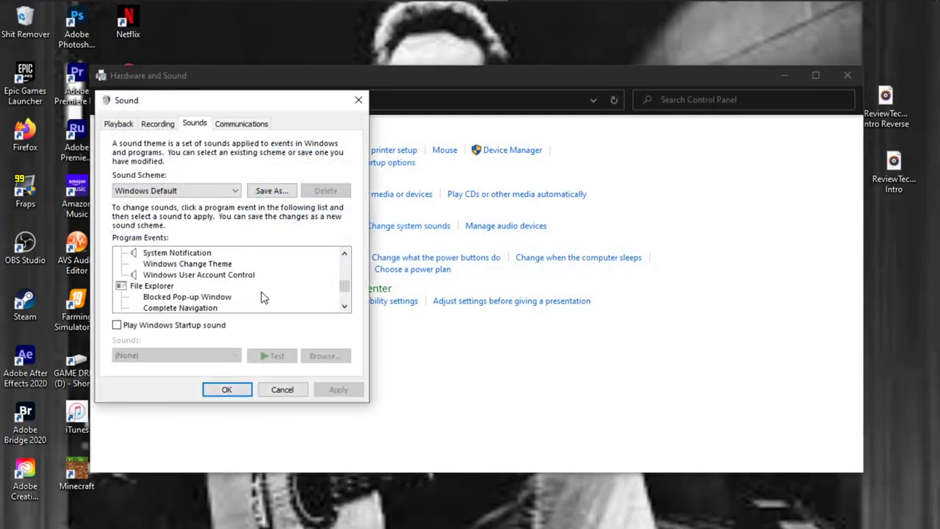
scroll(265, 297, "up", 2)
scroll(264, 297, "up", 2)
scroll(264, 297, "up", 2)
scroll(264, 297, "up", 1)
scroll(265, 296, "up", 1)
scroll(265, 296, "up", 2)
scroll(265, 296, "up", 1)
left_click(183, 275)
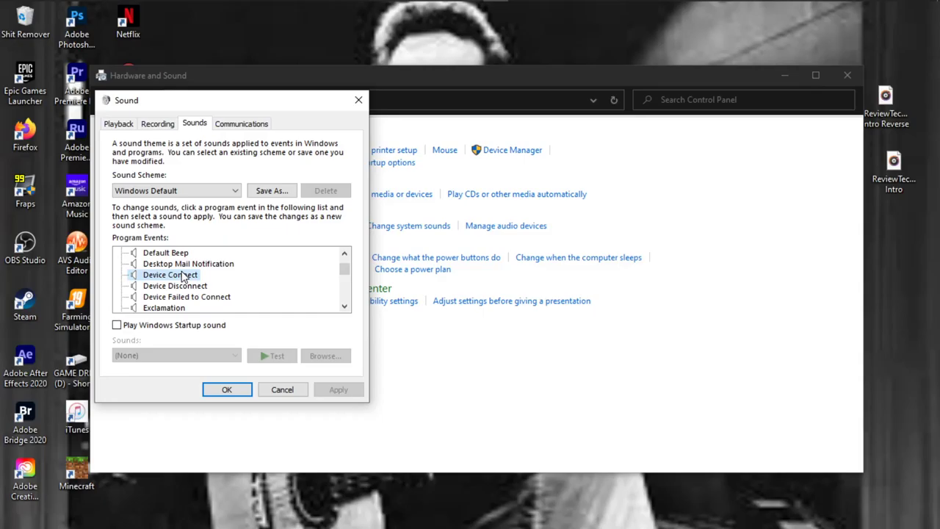
- Assign ReviewTechUSA Intro from Documents as the Device Connect sound and test it
left_click(279, 356)
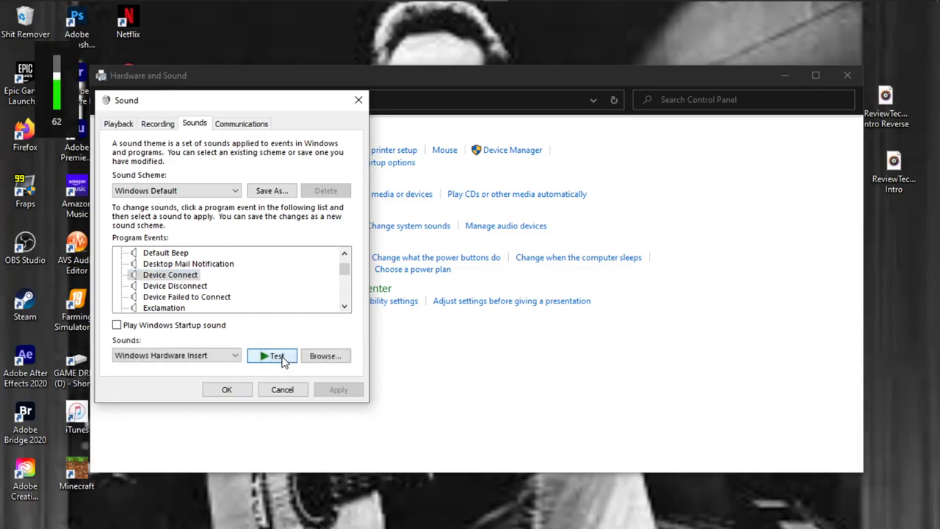
left_click(326, 355)
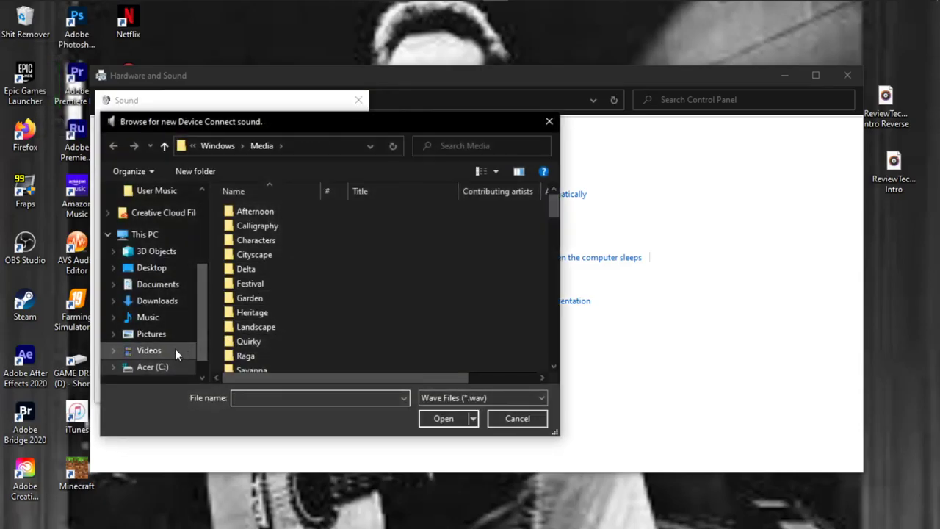
left_click(158, 283)
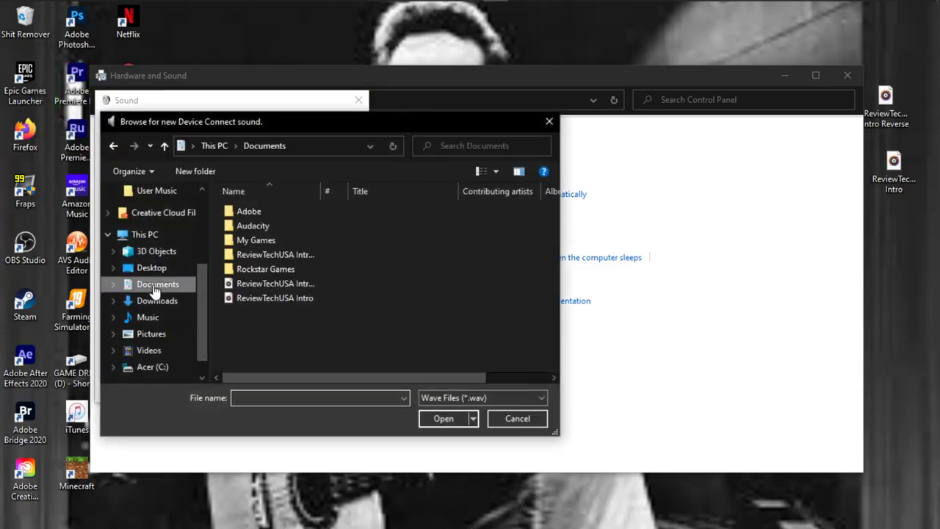
double_click(275, 297)
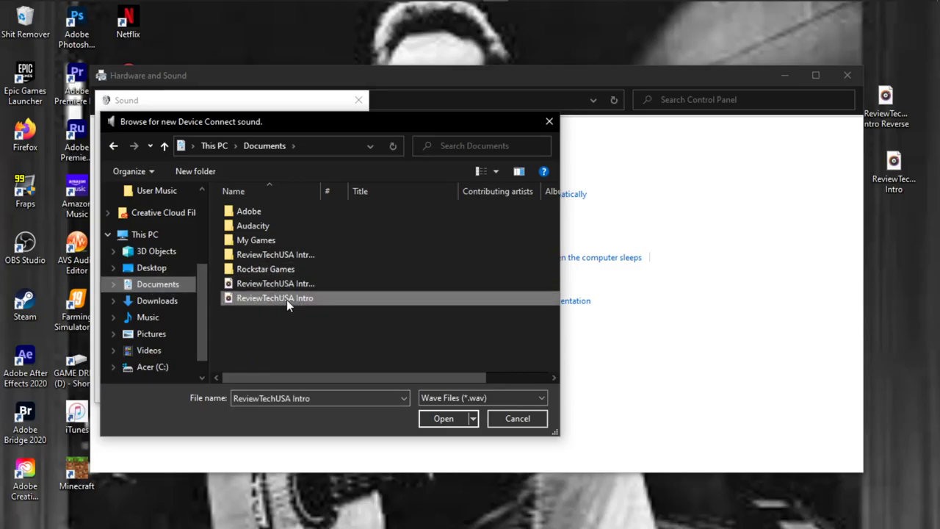
left_click(277, 357)
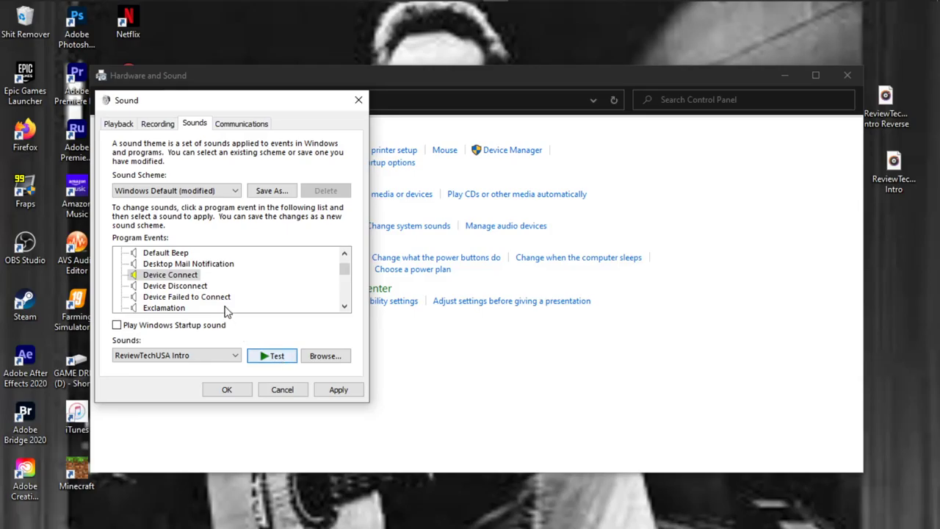
- Set Device Disconnect to ReviewTechUSA Intro Reverse, test it, and apply the changes
left_click(174, 286)
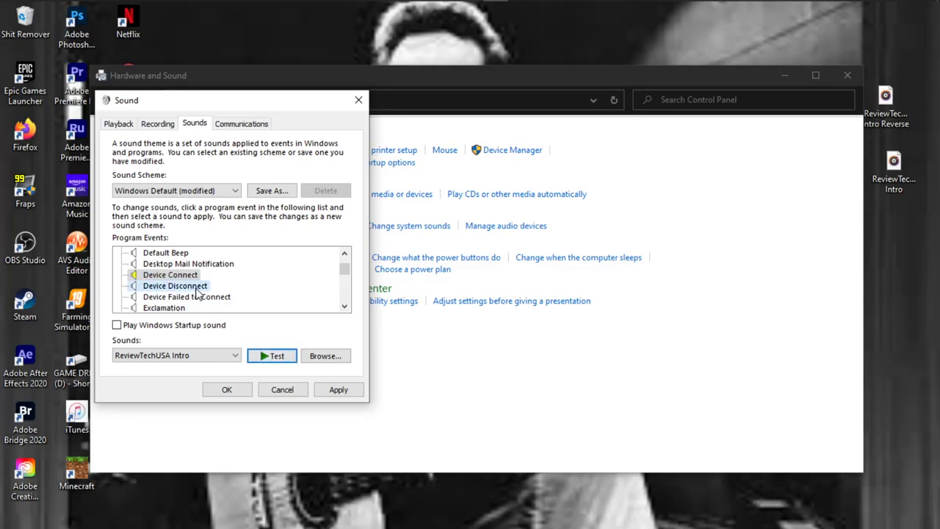
left_click(325, 356)
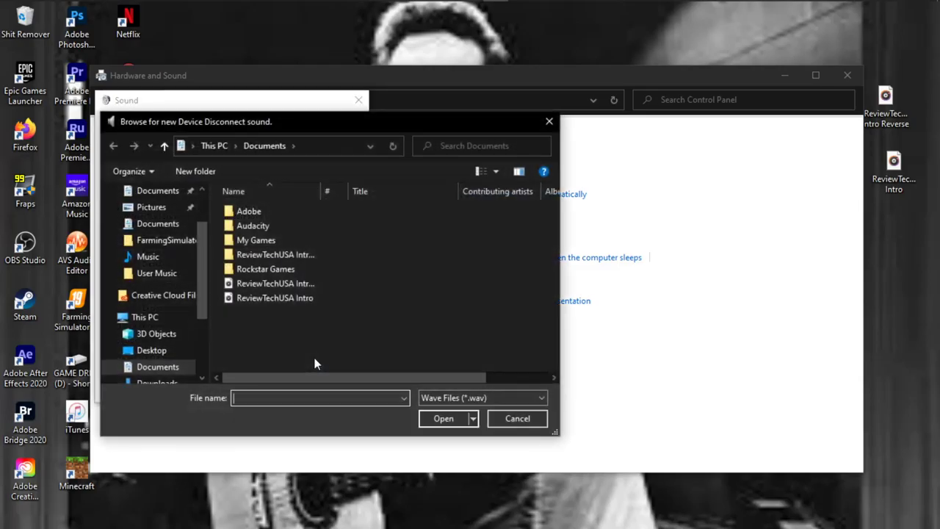
double_click(288, 285)
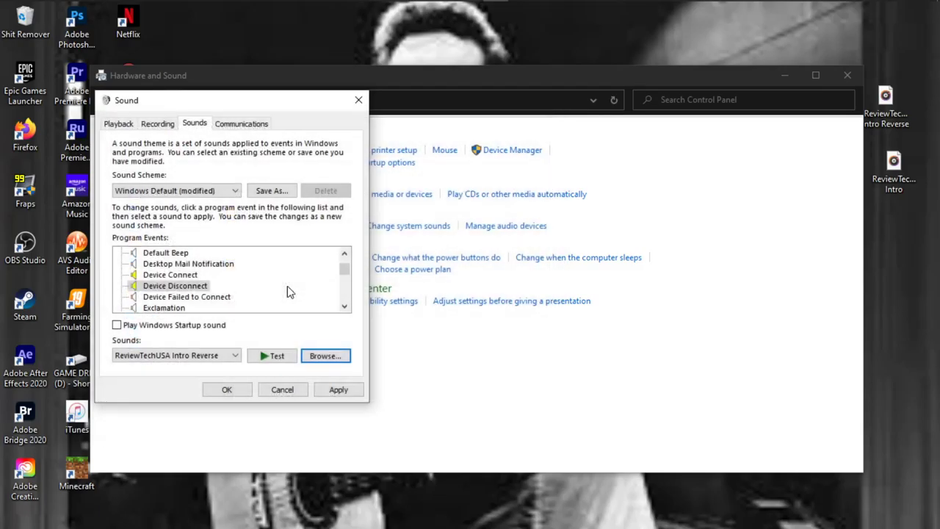
left_click(272, 356)
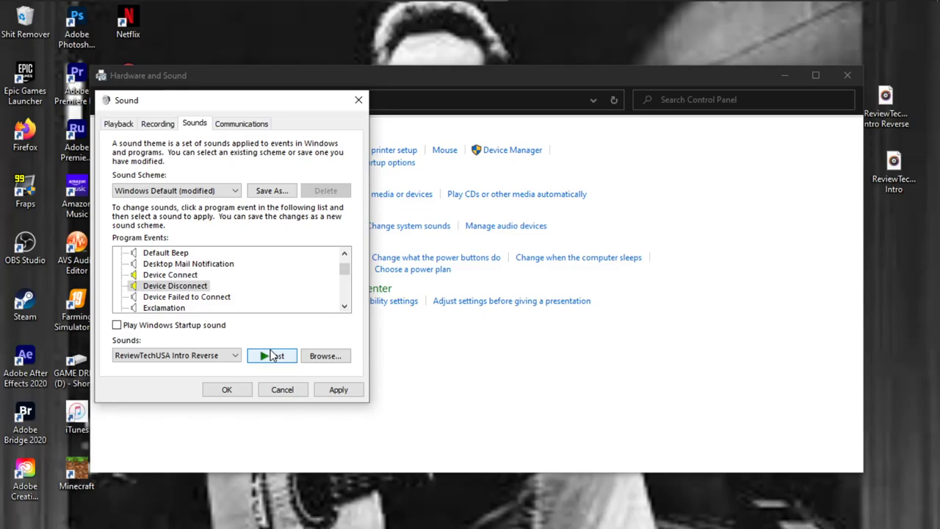
left_click(339, 390)
left_click(227, 389)
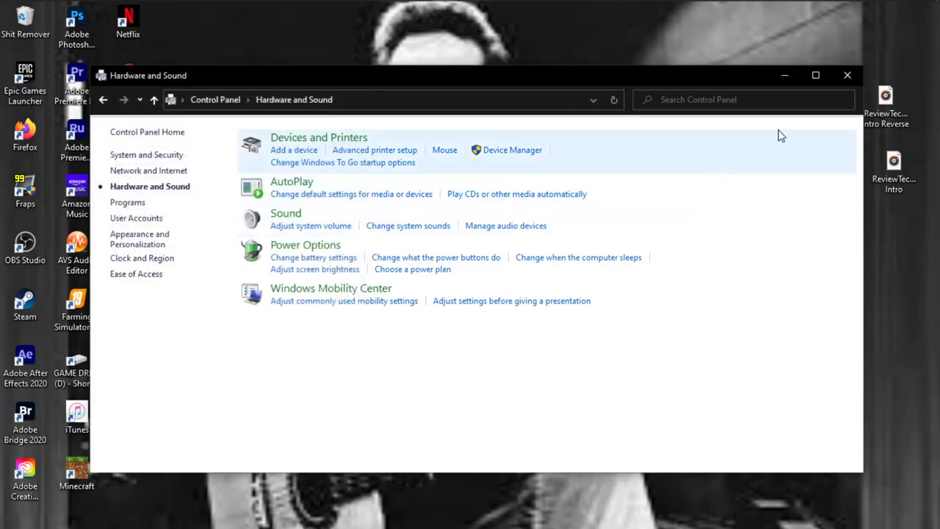
- Close Hardware and Sound, trash both intro files, and empty the three-item Recycle Bin
left_click(847, 76)
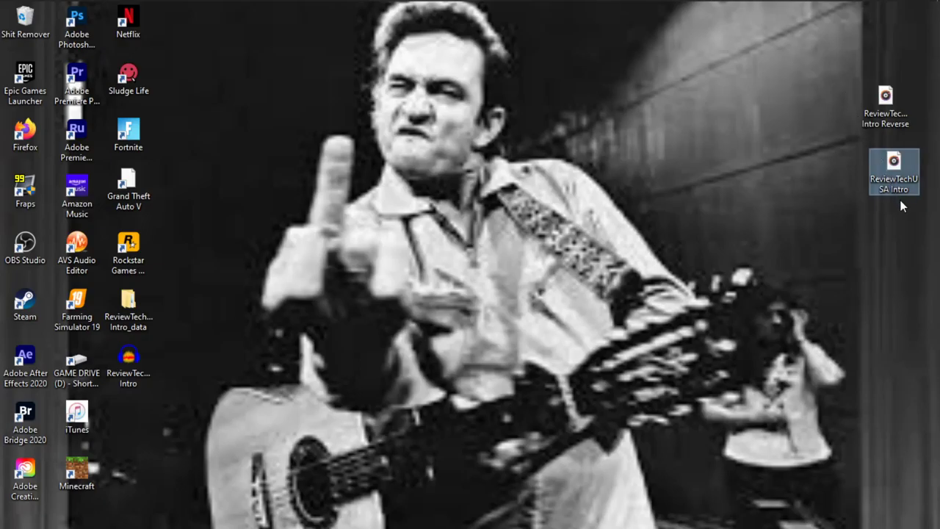
mouse_move(925, 209)
left_mouse_down()
mouse_move(881, 96)
mouse_move(452, 110)
mouse_move(13, 28)
left_mouse_up()
right_click(6, 29)
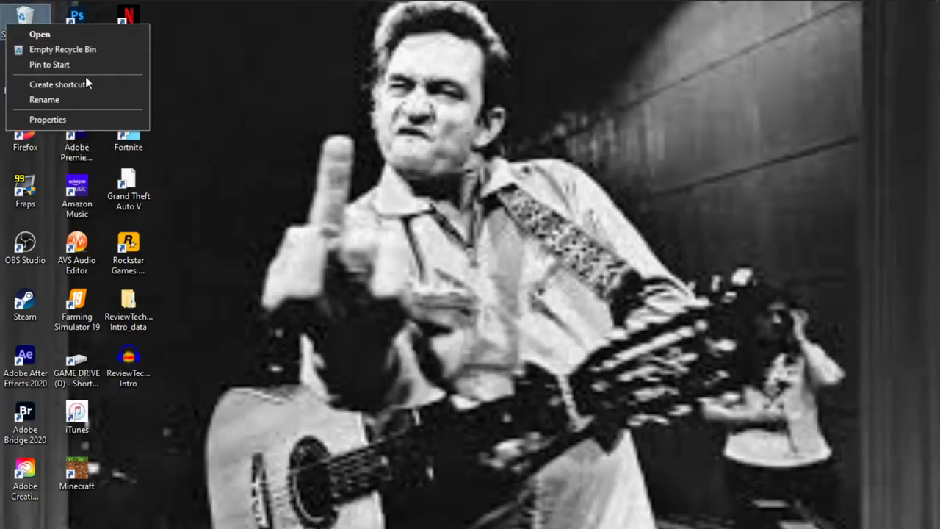
left_click(86, 49)
key("Return")
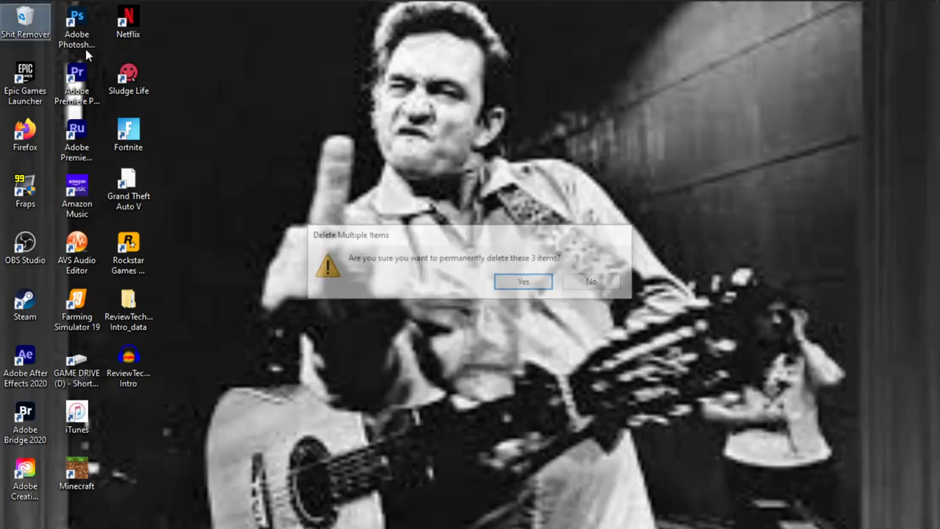